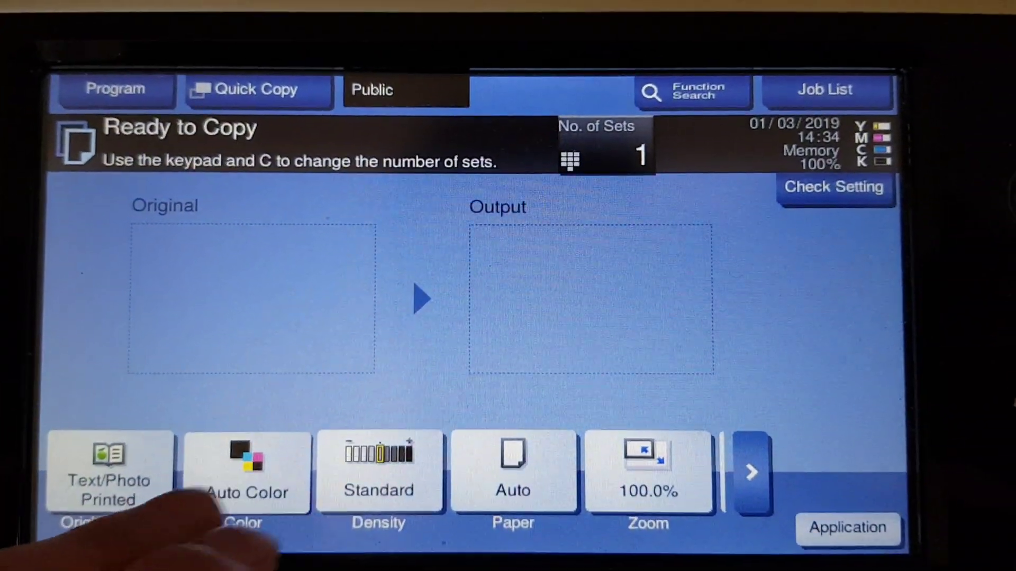
# Set Full Color copying and select A4 paper from tray 1.
pyautogui.click(246, 473)
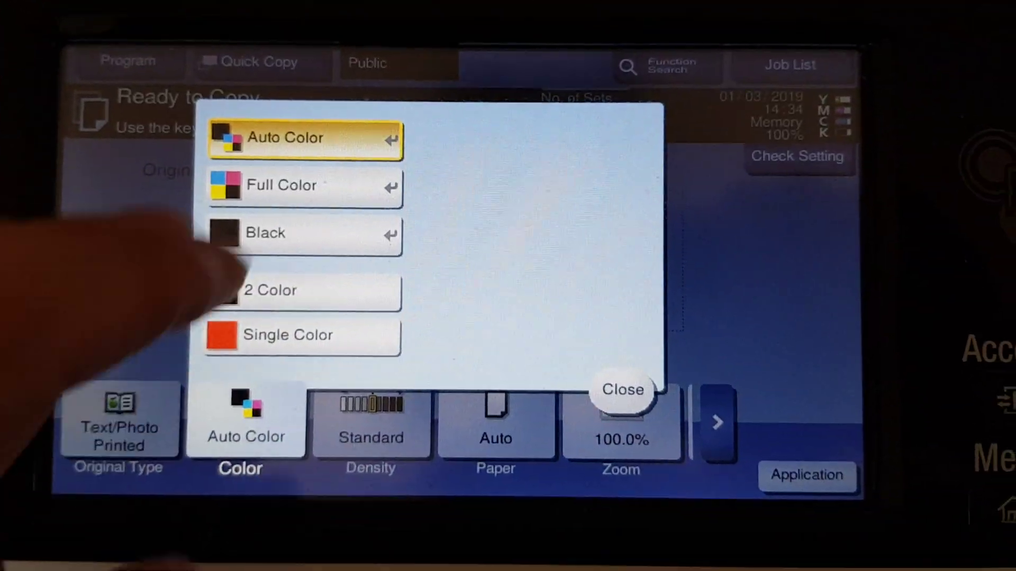
pyautogui.click(261, 206)
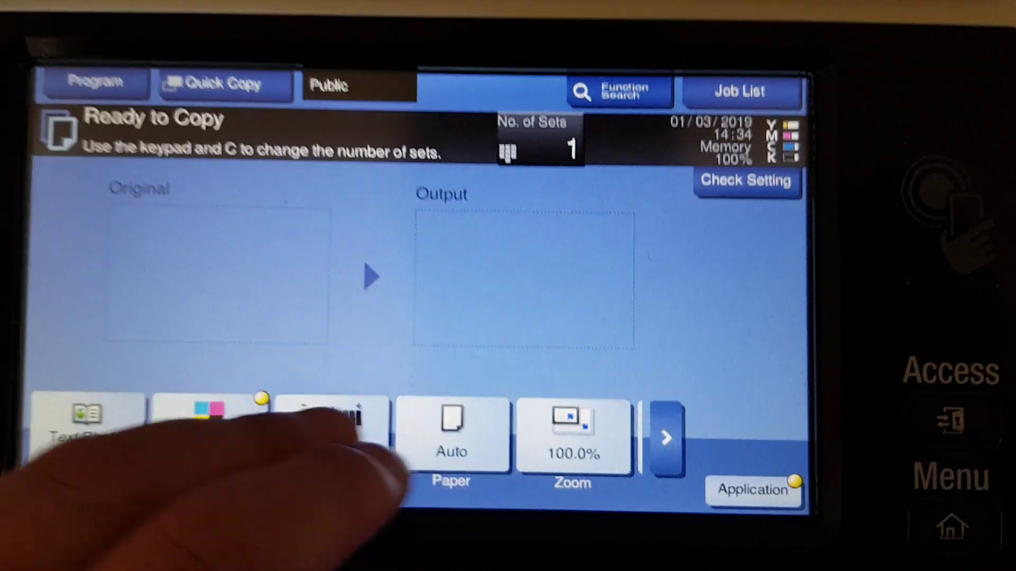
pyautogui.click(471, 433)
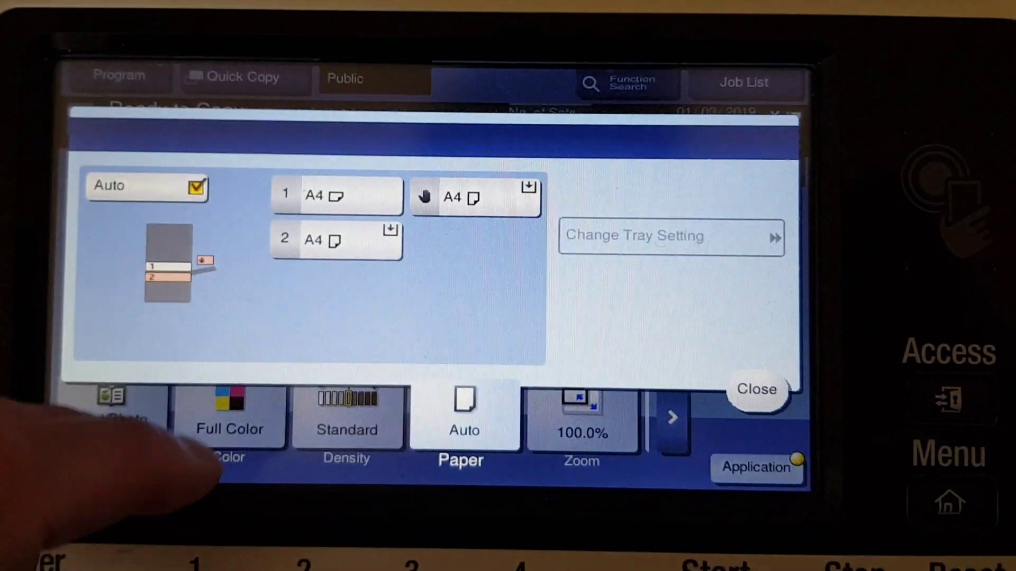
pyautogui.click(310, 190)
pyautogui.click(745, 369)
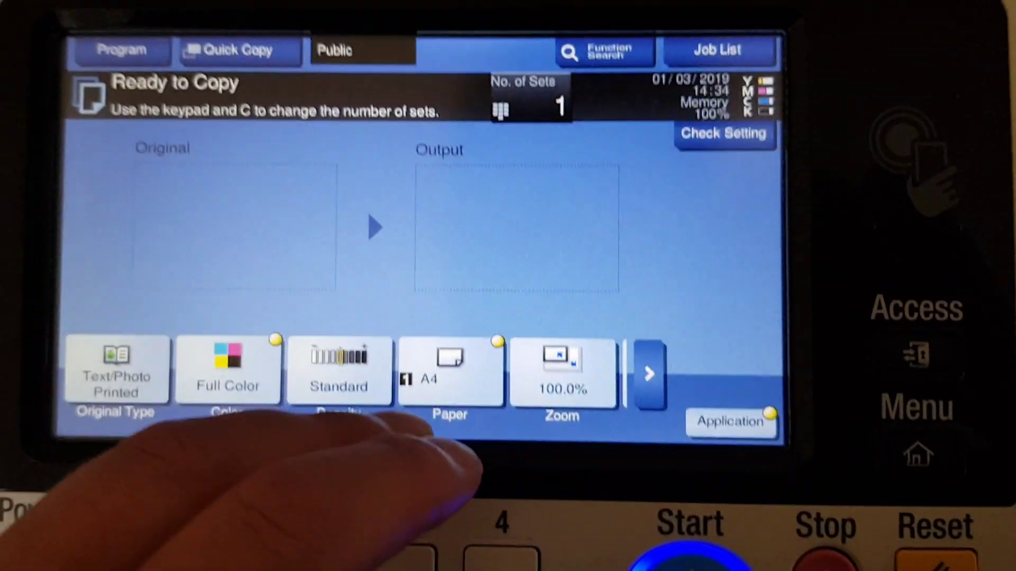
# Open Color Adjust under Application and raise saturation to +3.
pyautogui.click(729, 422)
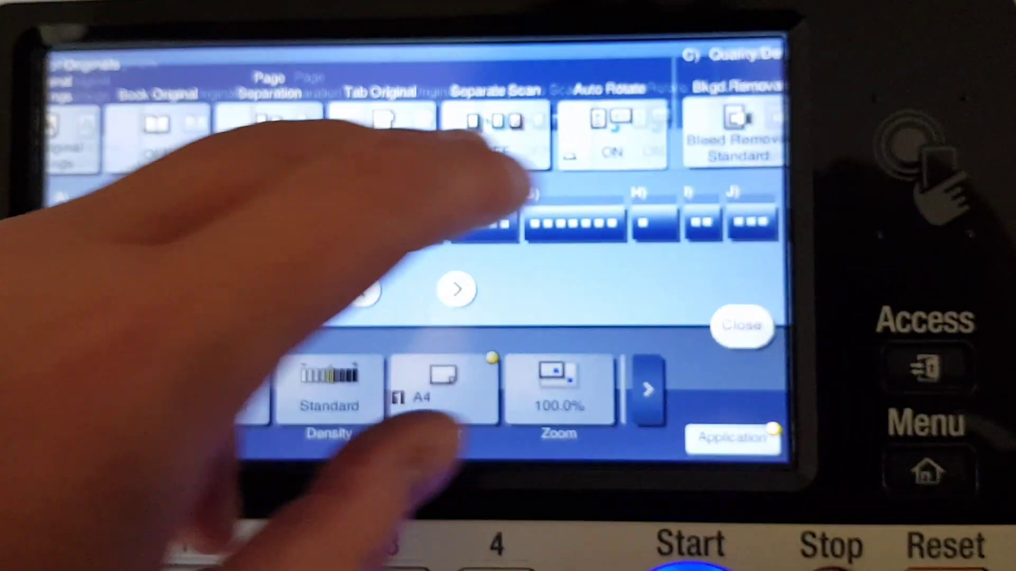
pyautogui.click(262, 226)
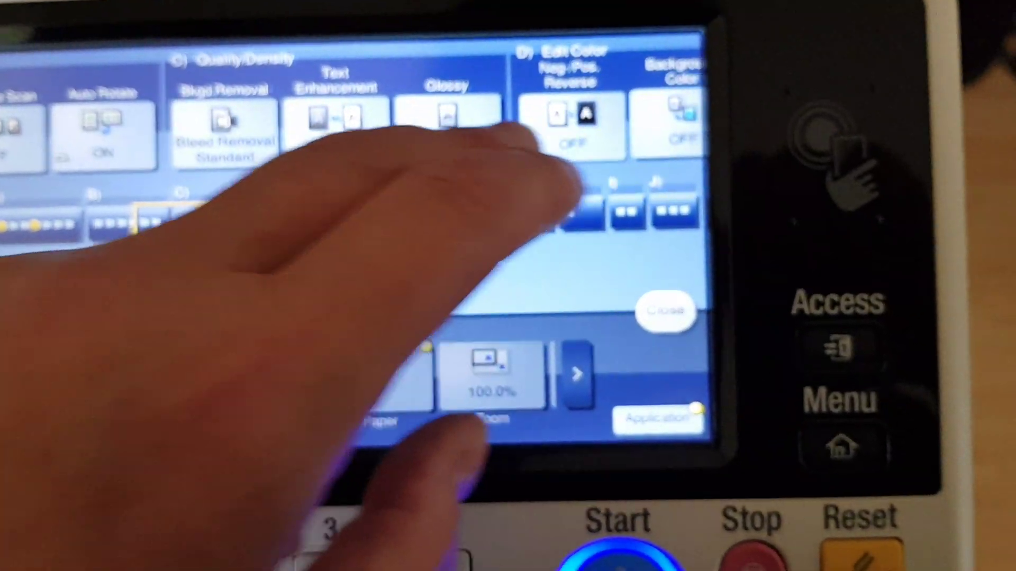
pyautogui.click(262, 222)
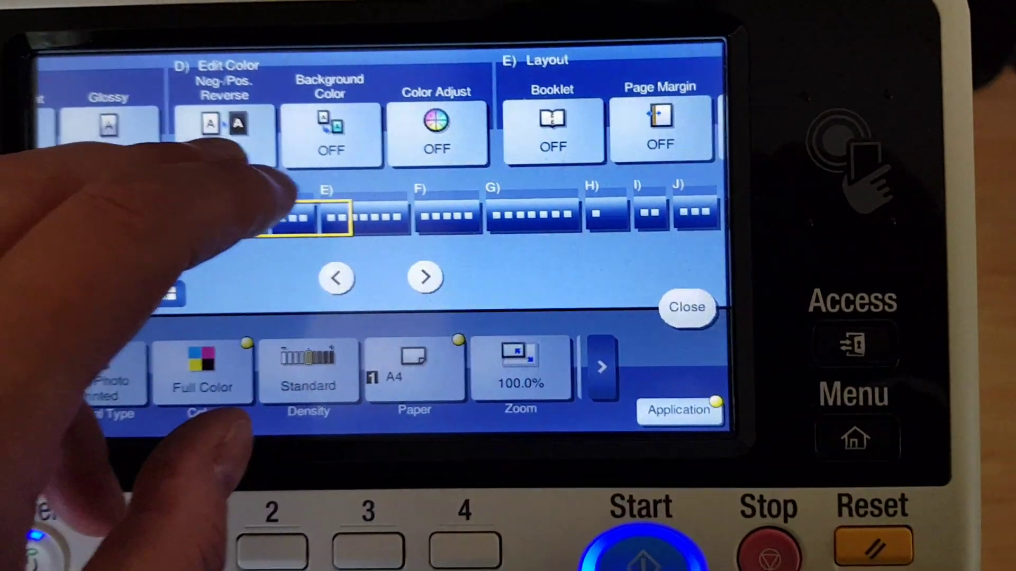
pyautogui.click(453, 131)
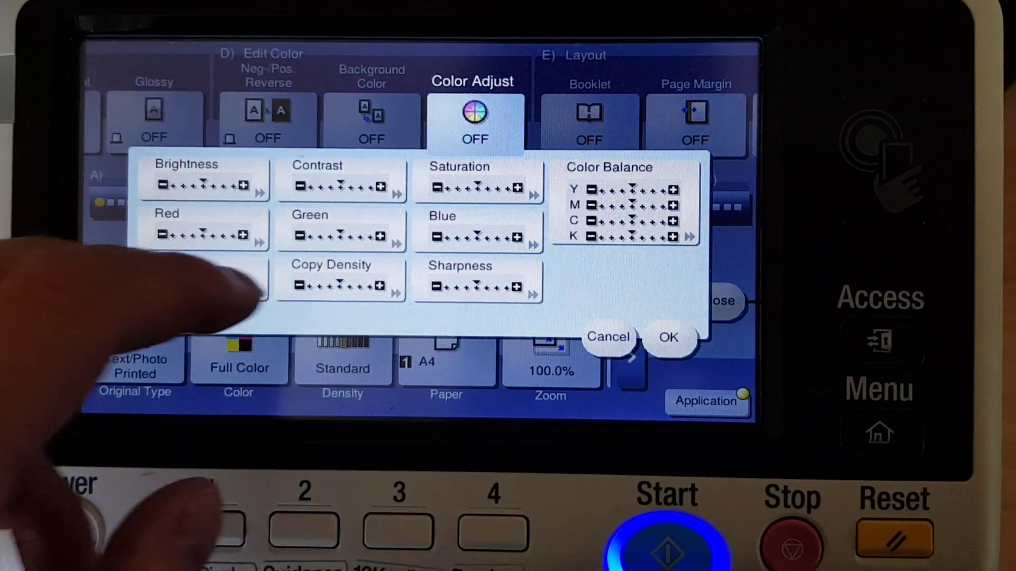
pyautogui.click(506, 203)
pyautogui.click(429, 291)
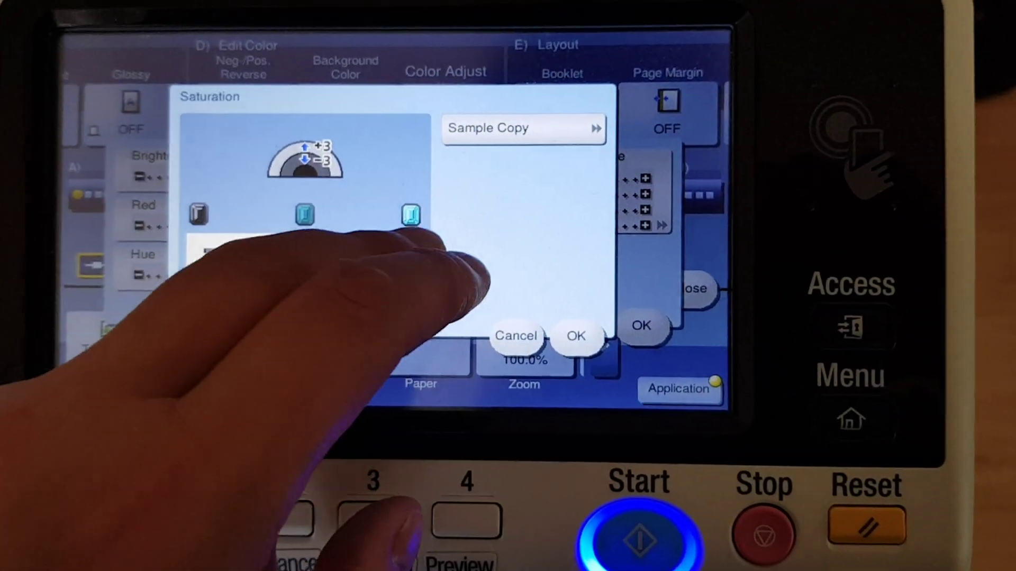
# Lower copy density one step and leave contrast unchanged.
pyautogui.click(294, 254)
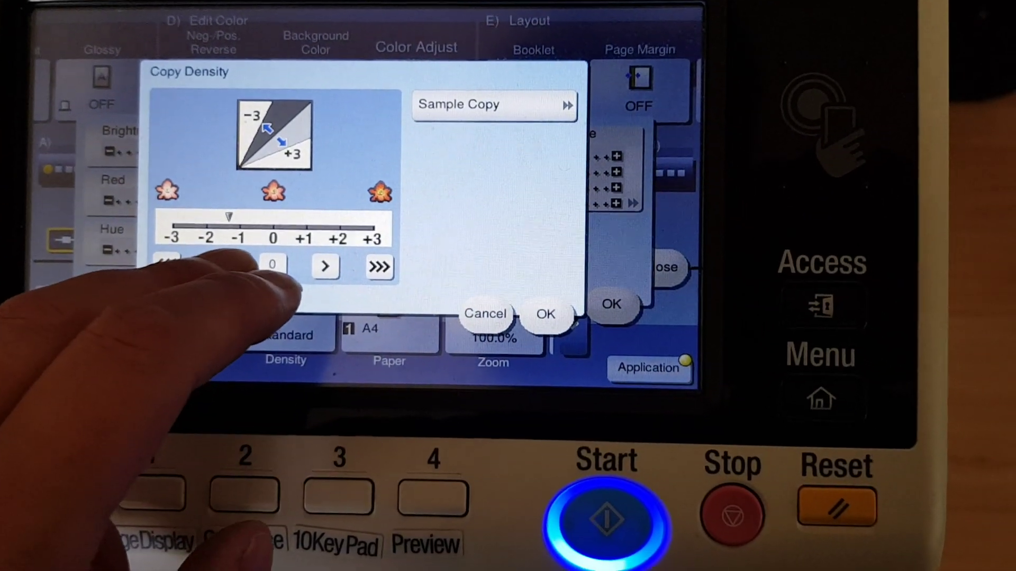
pyautogui.click(248, 283)
pyautogui.click(542, 318)
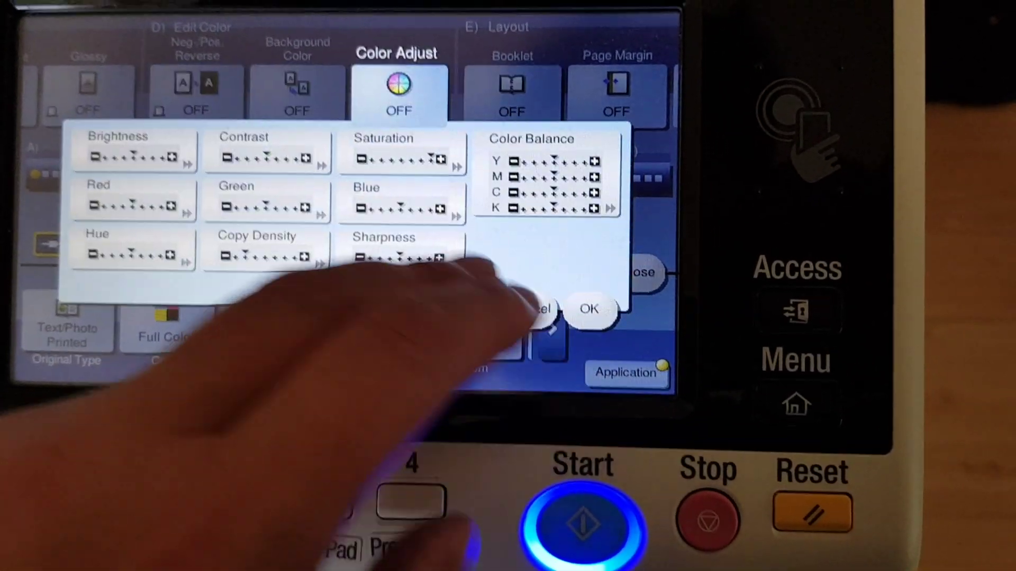
pyautogui.click(293, 182)
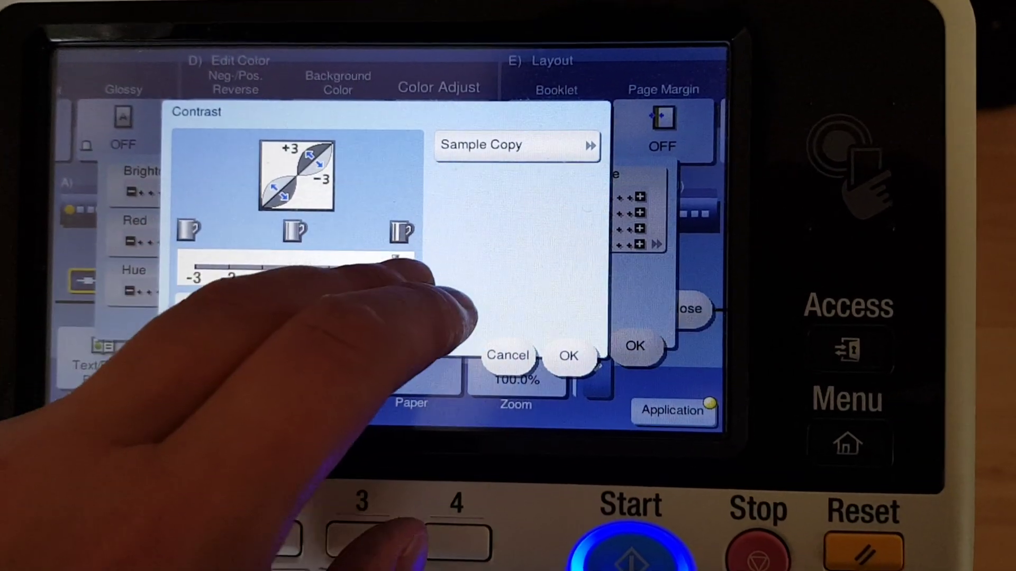
pyautogui.click(579, 354)
# Set the cyan and black colour balance to +3 and apply the colour adjustments.
pyautogui.click(544, 186)
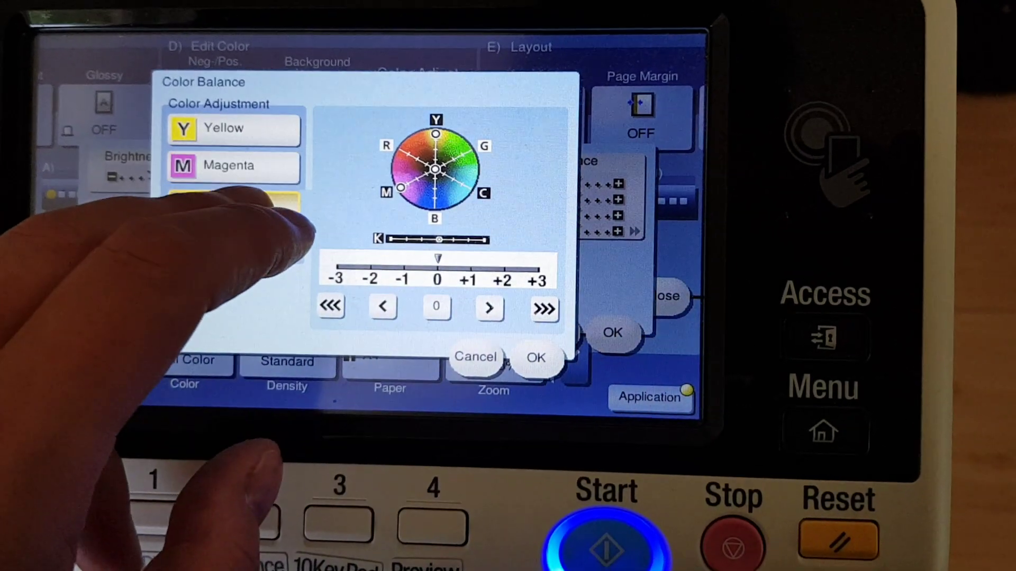
pyautogui.click(254, 216)
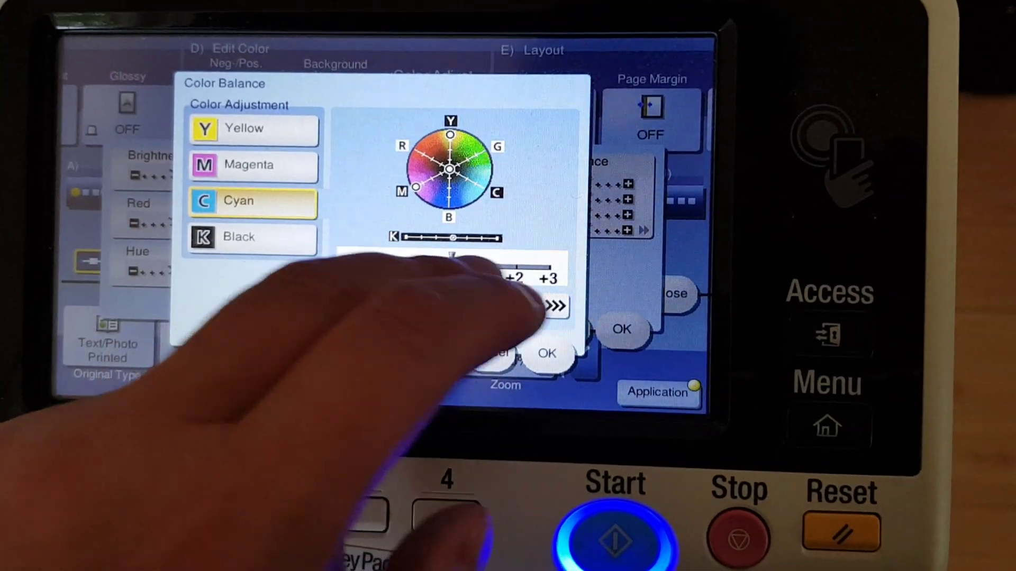
pyautogui.click(556, 317)
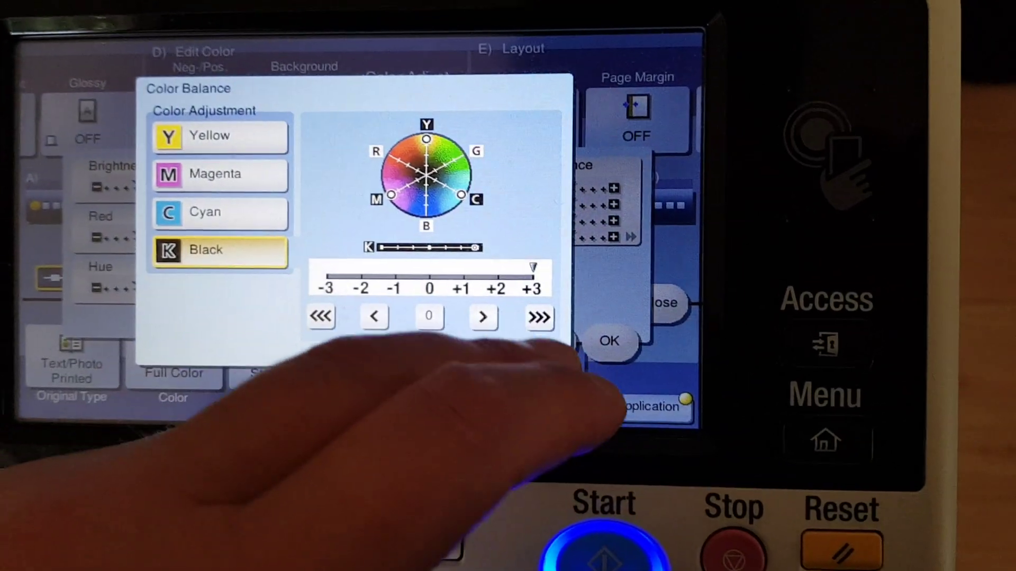
pyautogui.click(568, 355)
pyautogui.click(655, 293)
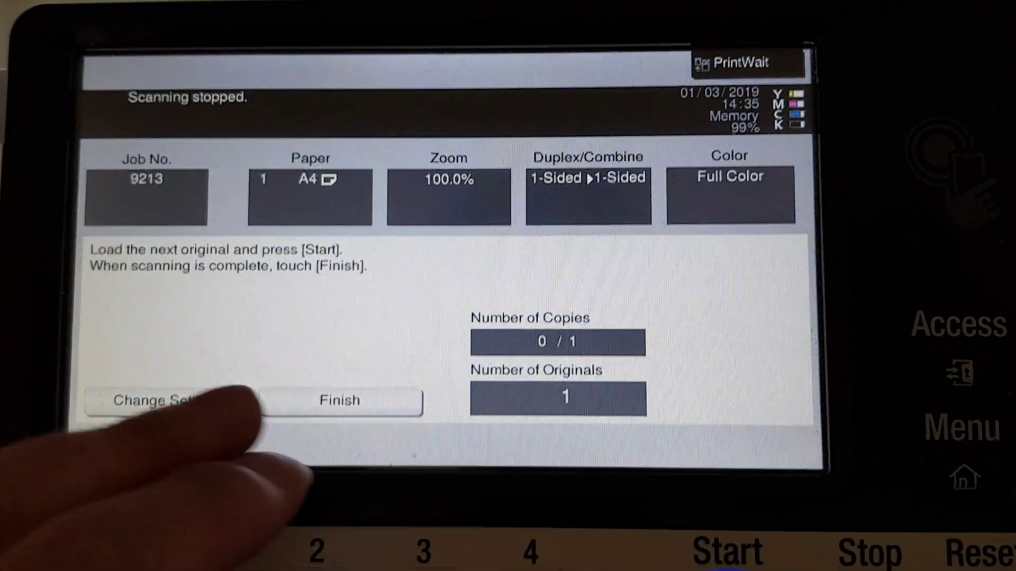
# End scanning with Finish and start printing the one-copy full-colour job.
pyautogui.click(340, 400)
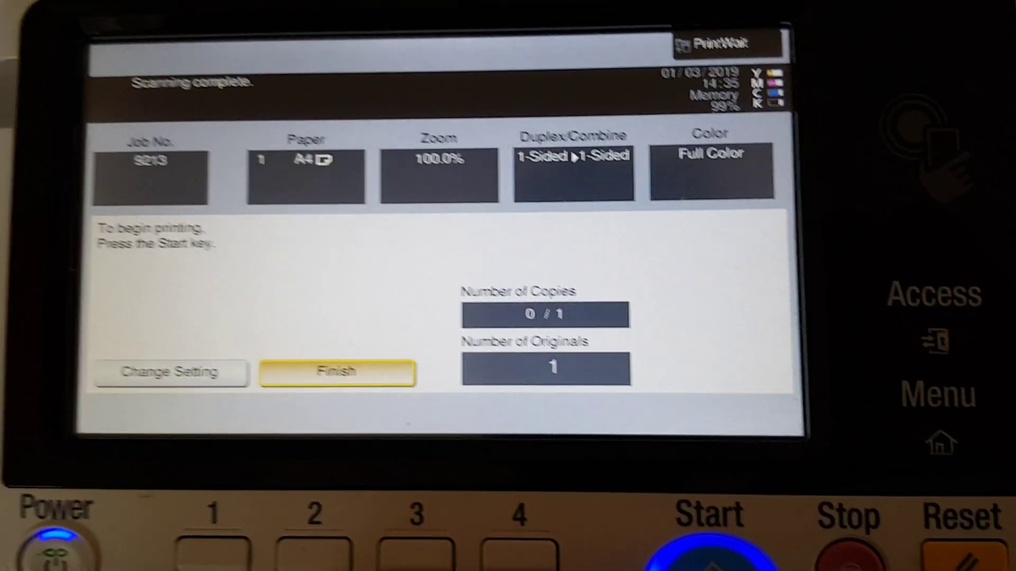
pyautogui.click(709, 551)
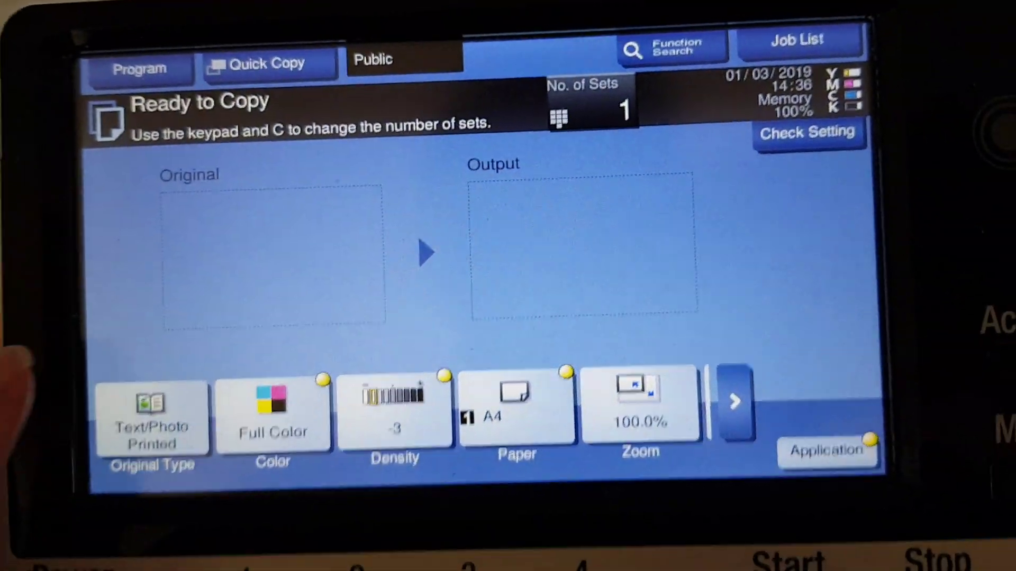
# Set the Original Type to Copied Paper.
pyautogui.click(111, 445)
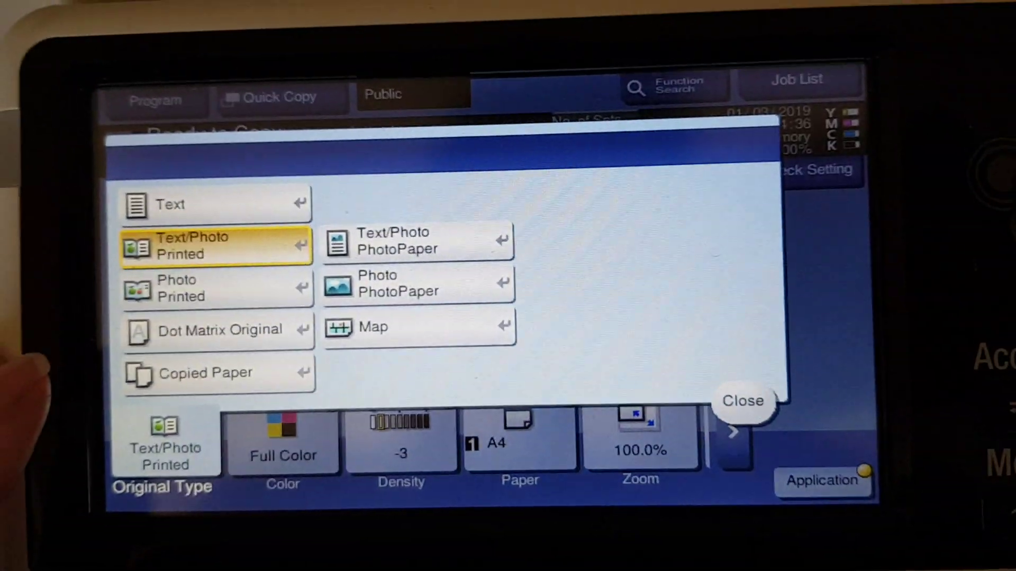
pyautogui.click(127, 390)
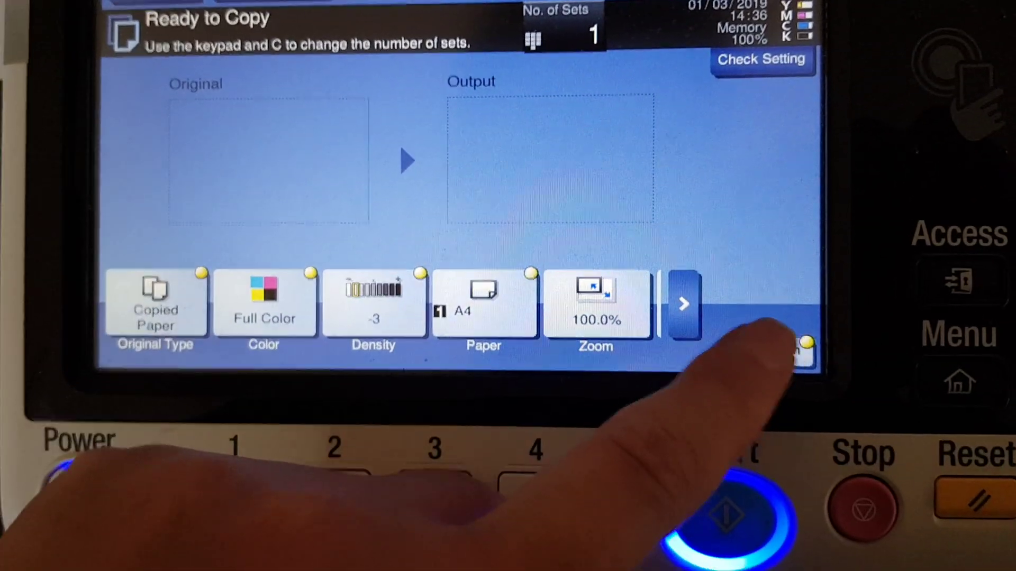
# Set the Color Adjust sharpness to +3.
pyautogui.click(794, 350)
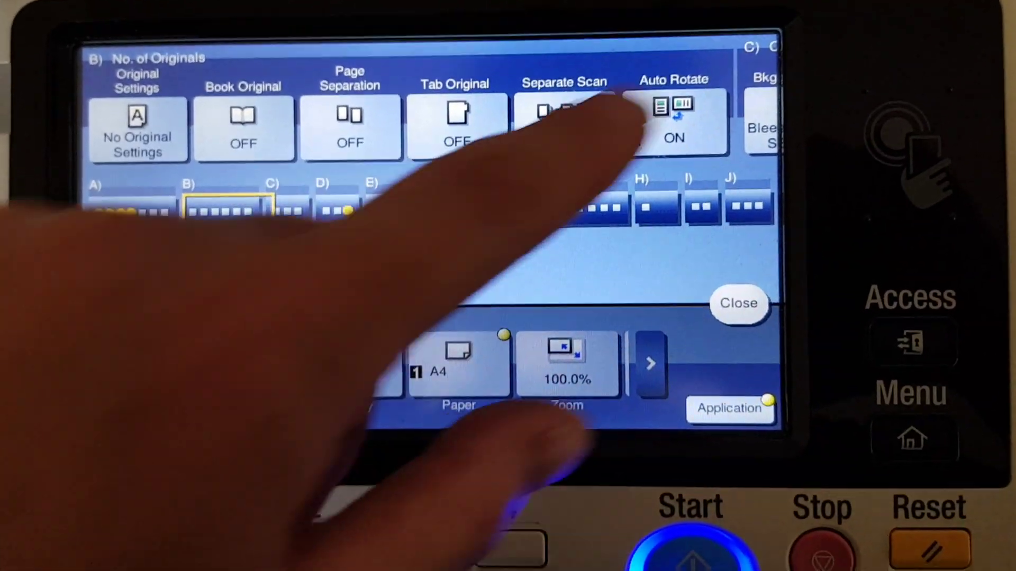
pyautogui.moveTo(604, 128); pyautogui.dragTo(199, 135)
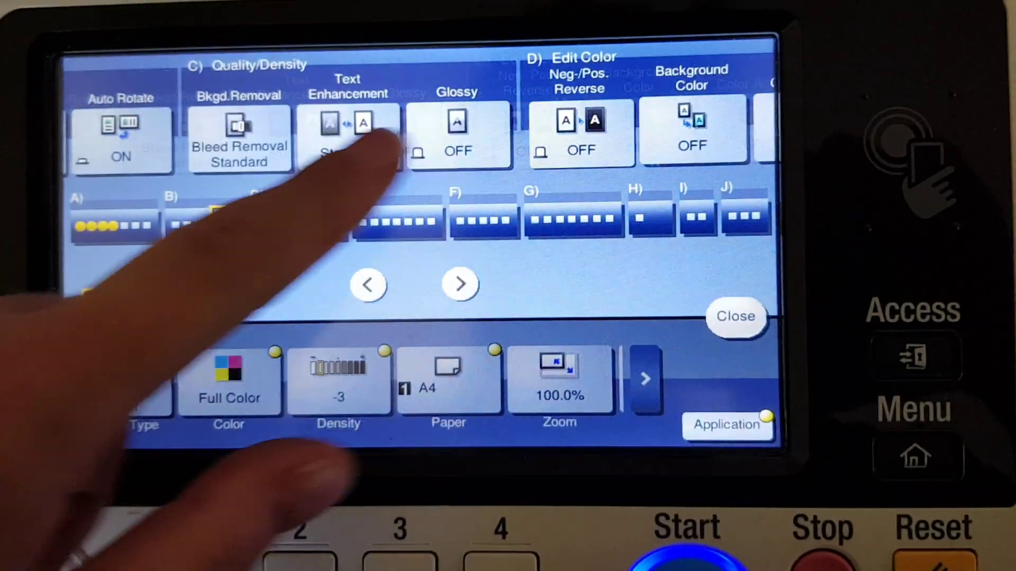
pyautogui.moveTo(373, 147); pyautogui.dragTo(199, 147)
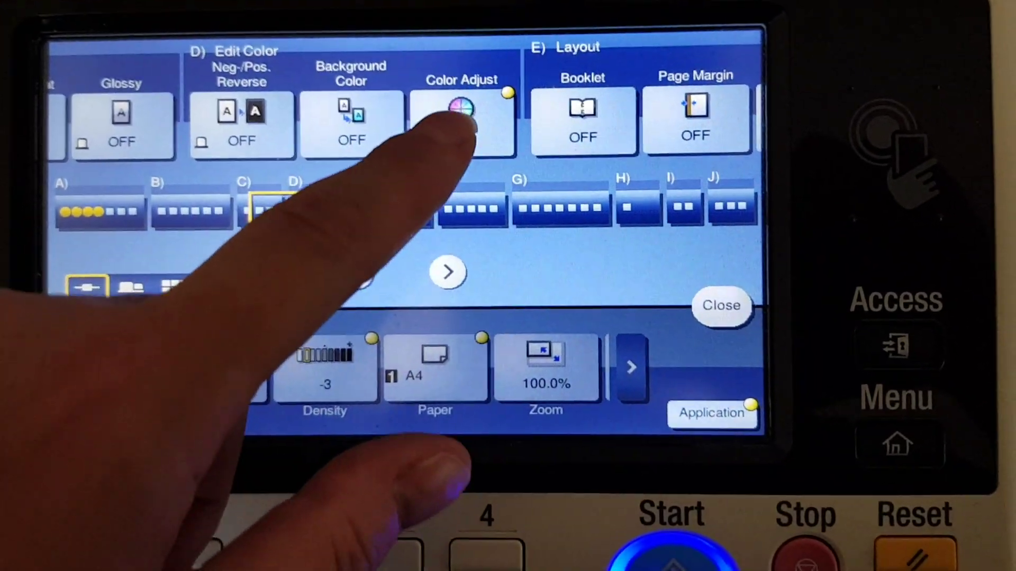
pyautogui.click(476, 131)
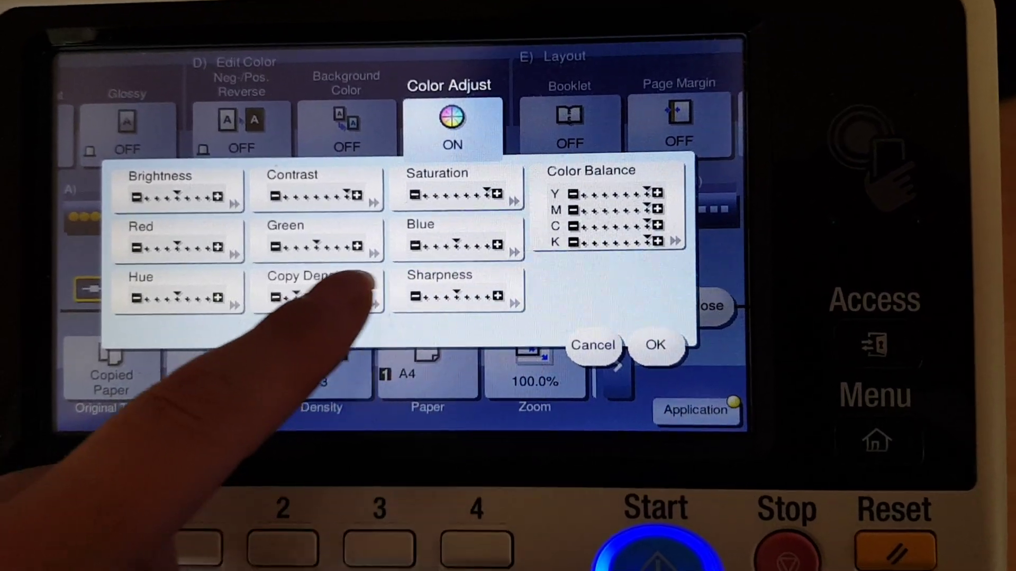
pyautogui.click(468, 290)
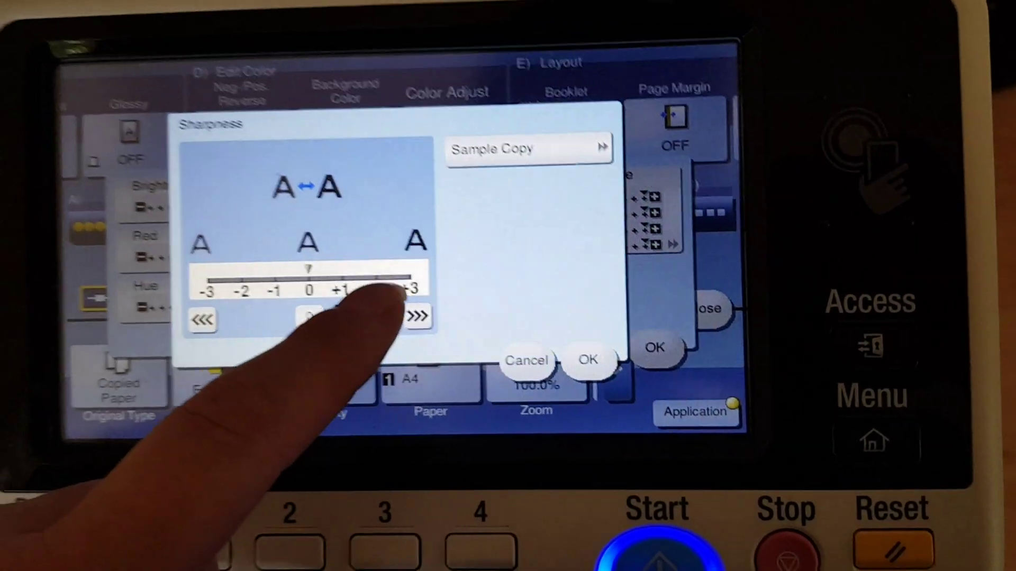
pyautogui.click(420, 268)
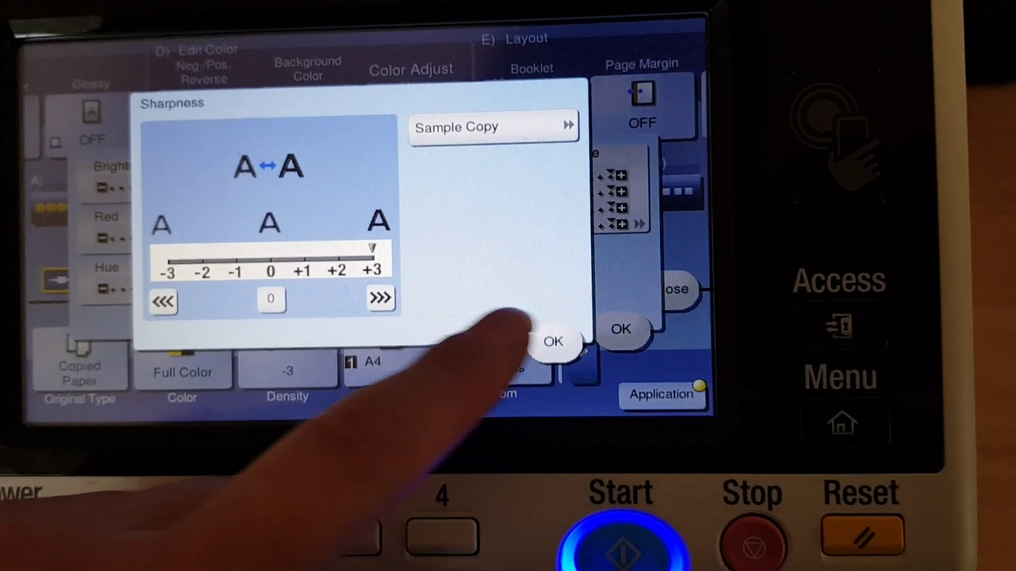
pyautogui.click(572, 334)
# Check copy density at −2 and confirm the colour adjustments.
pyautogui.click(306, 215)
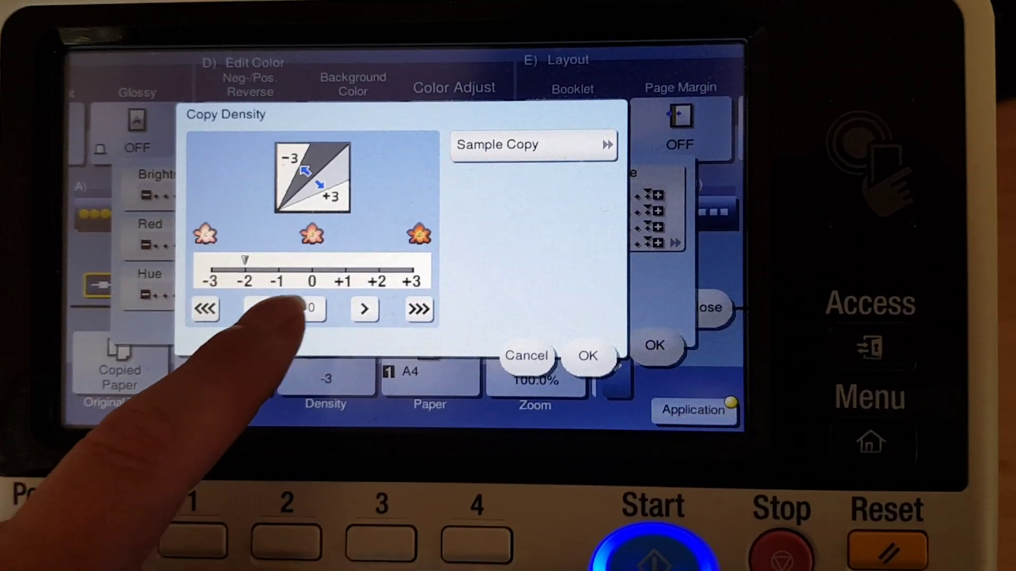
pyautogui.click(588, 357)
pyautogui.click(627, 337)
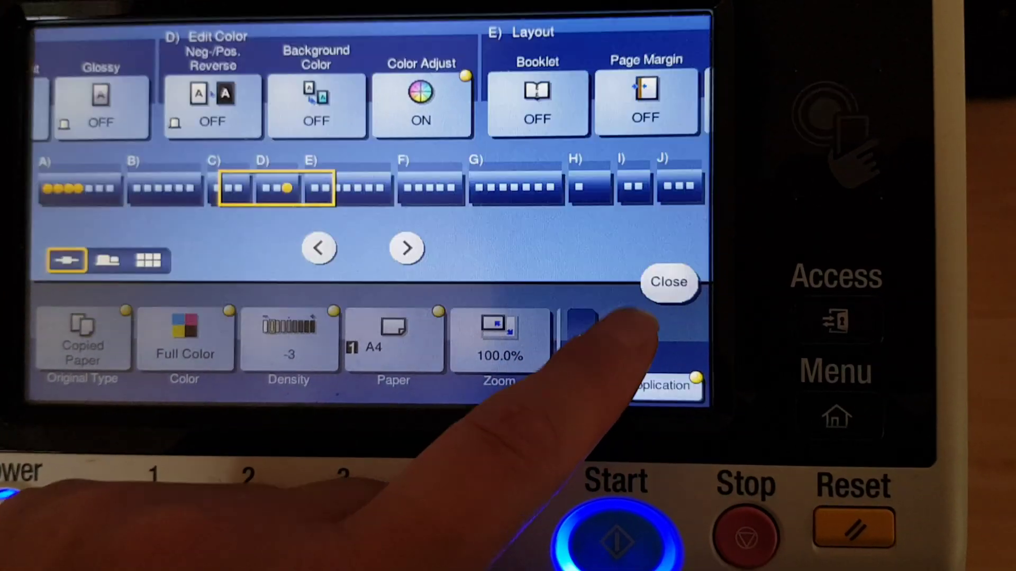